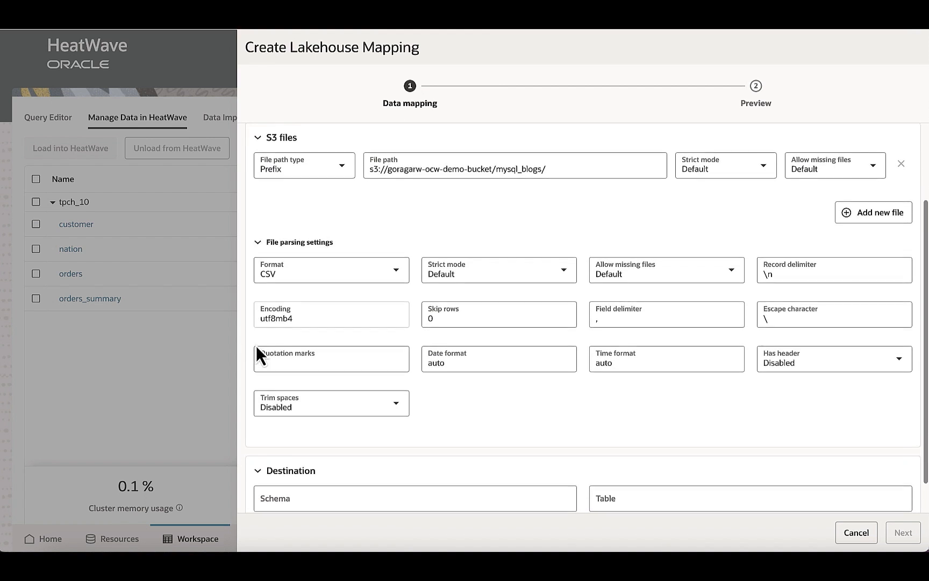
- Set the file format to TXT and the destination to schema mysql_blogs and table vector_data
left_click(396, 263)
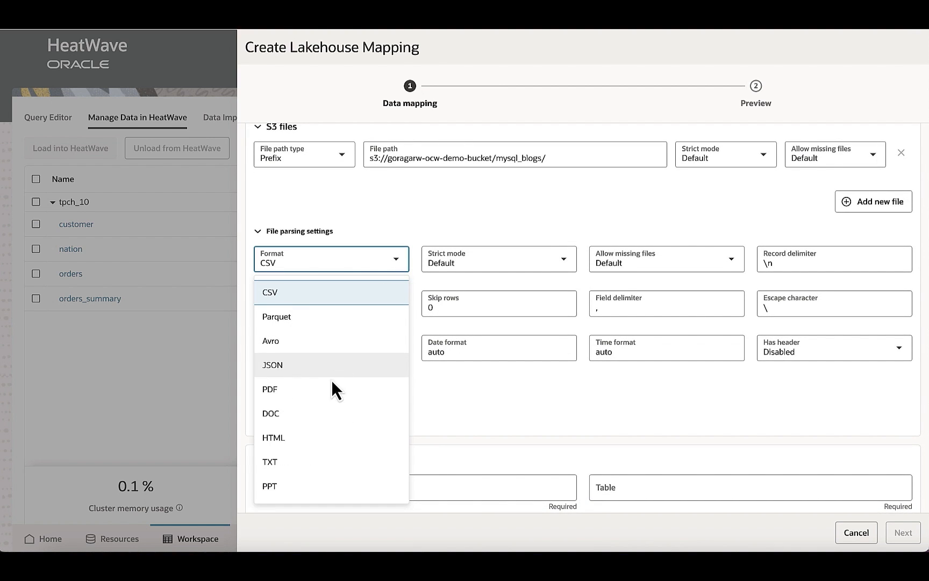
left_click(324, 462)
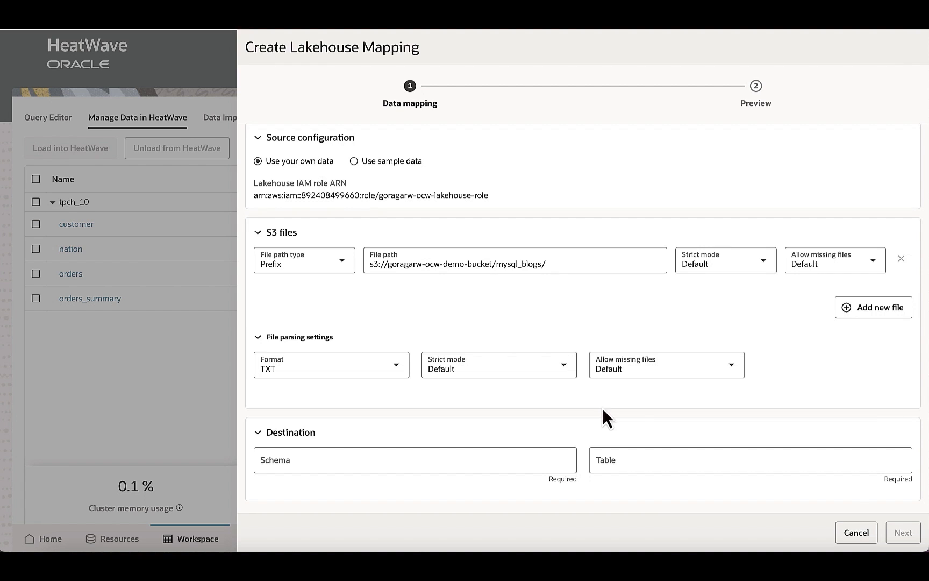
left_click(427, 464)
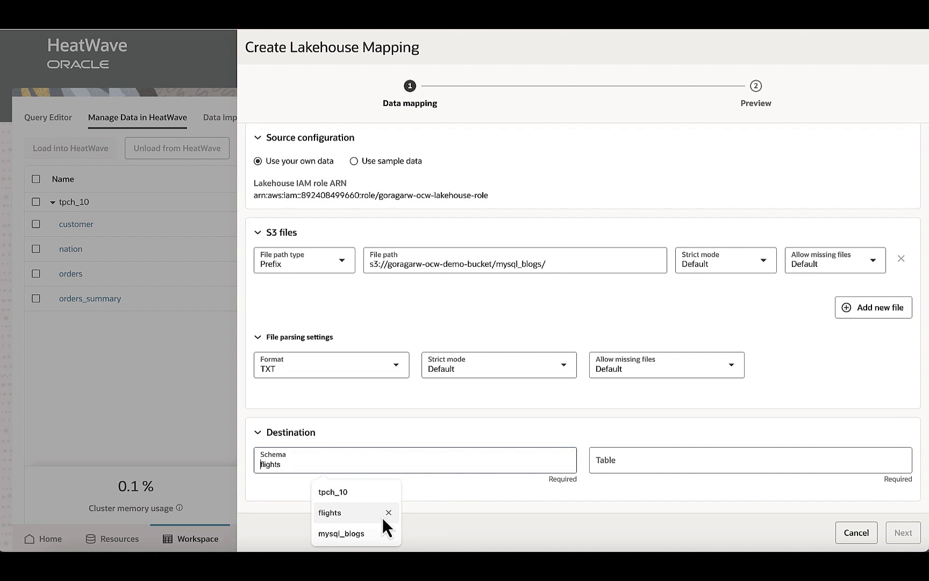
left_click(369, 532)
type("vector_data")
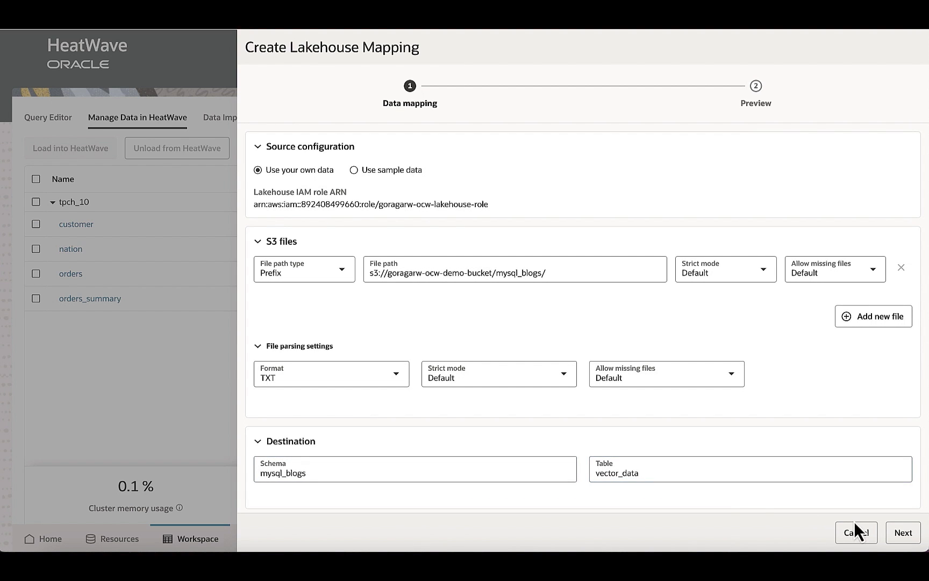
- Review the preview of the inferred column schema and create the Lakehouse mapping
left_click(899, 532)
scroll(830, 476, "down", 2)
scroll(830, 471, "down", 1)
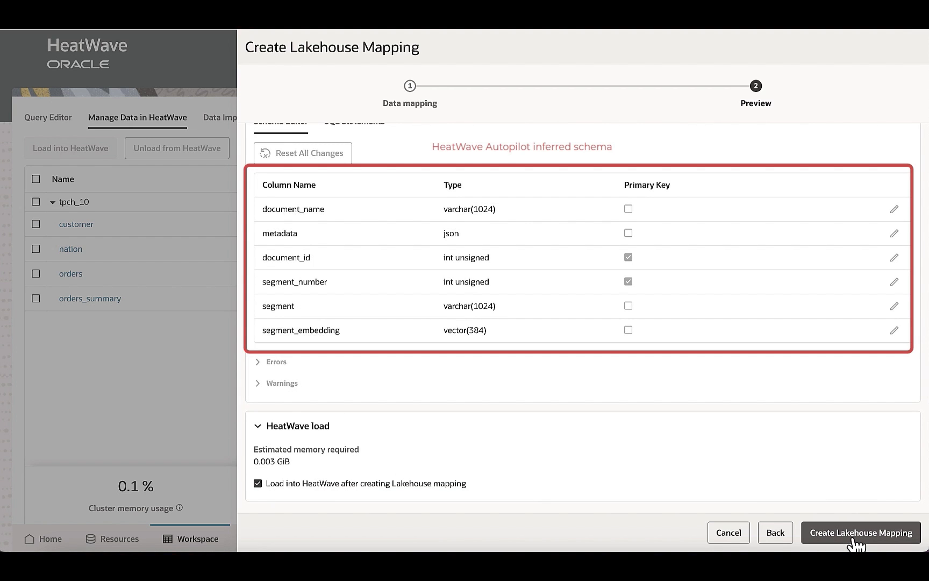
left_click(853, 541)
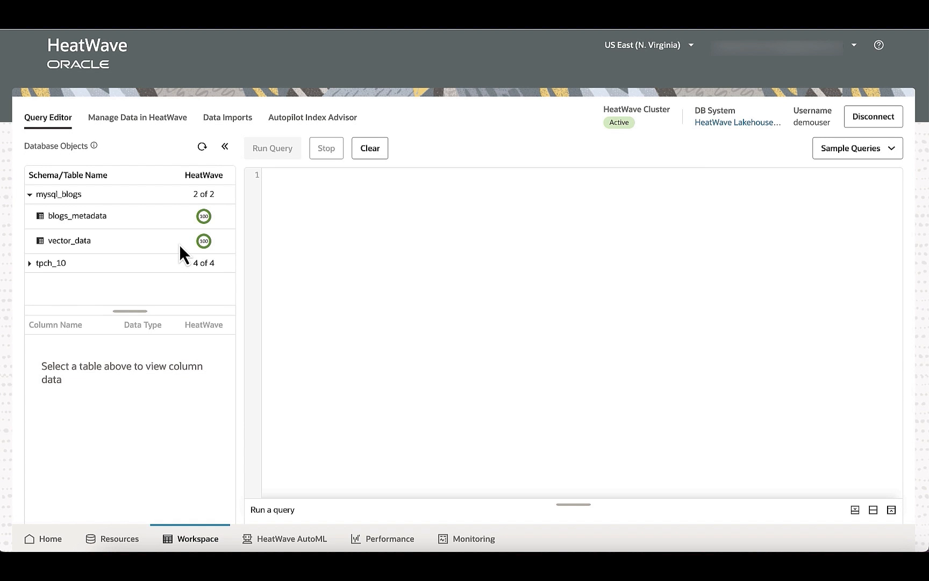
- Show the vector_data columns and run a cosine semantic search for 'Which blogs talk about JavaScript in HeatWave?', limited to 3 rows
left_click(179, 244)
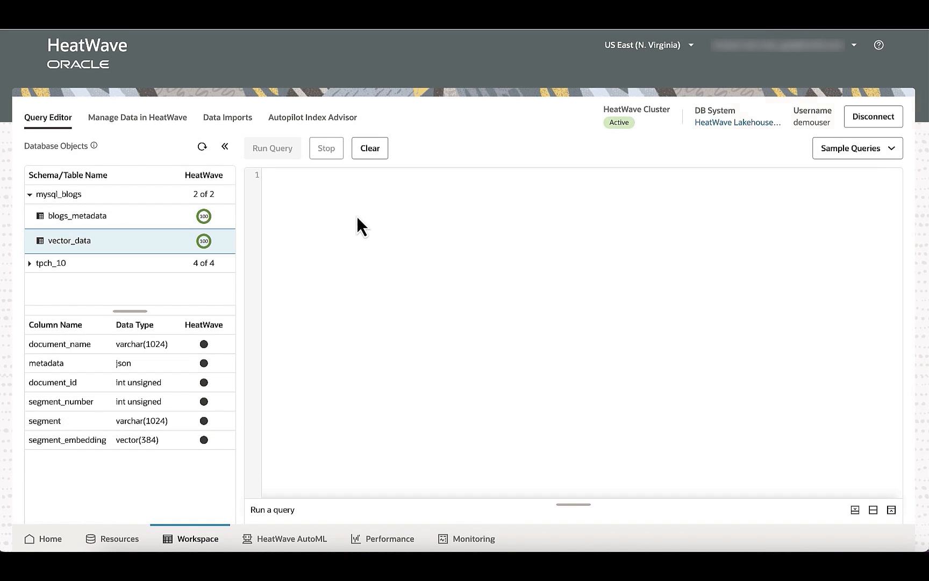
left_click(334, 197)
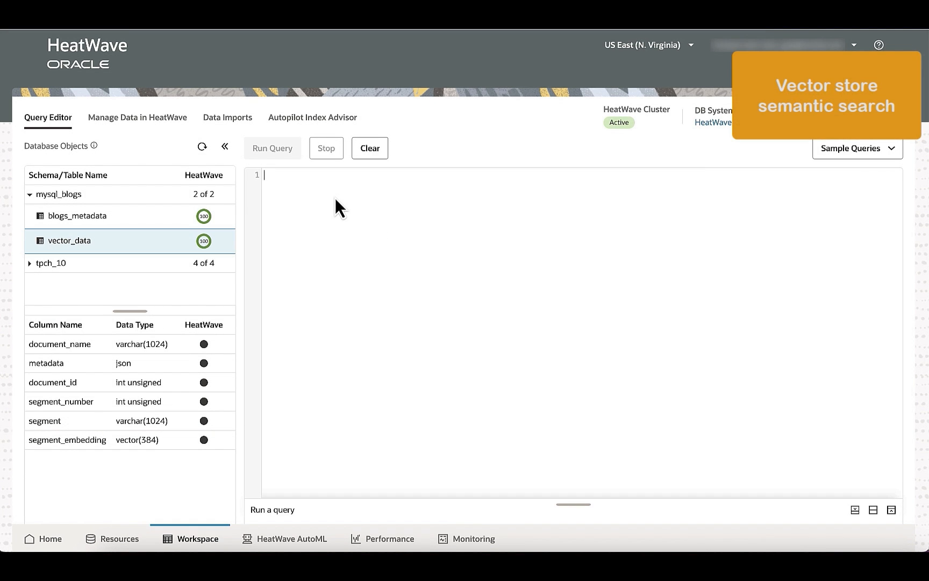
type("SET @query = 'Which blogs talk about JavaScript in HeatWave?';  SELECT sys.ML_EMBED_ROW(@query, NULL) INTO @query_embedding;  # Find similar documents - semantic search USE mysql_blogs; SELECT document_name,        segment_number,        (1 - DISTANCE(segment_embedding, @query_embedding, 'COSINE')) as similarity,        segment FROM vector_data  ORDER BY similarity DESC  LIMIT 3;")
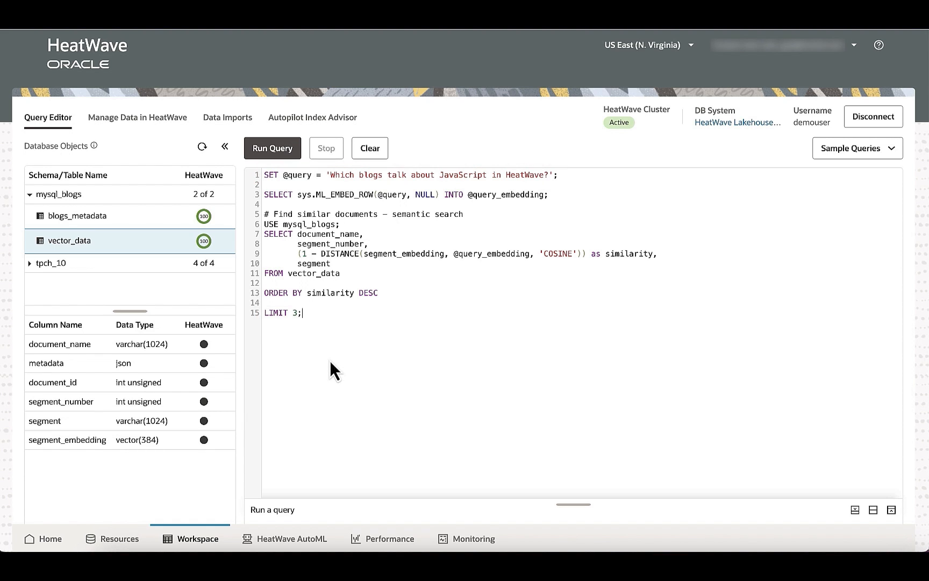
left_click(253, 155)
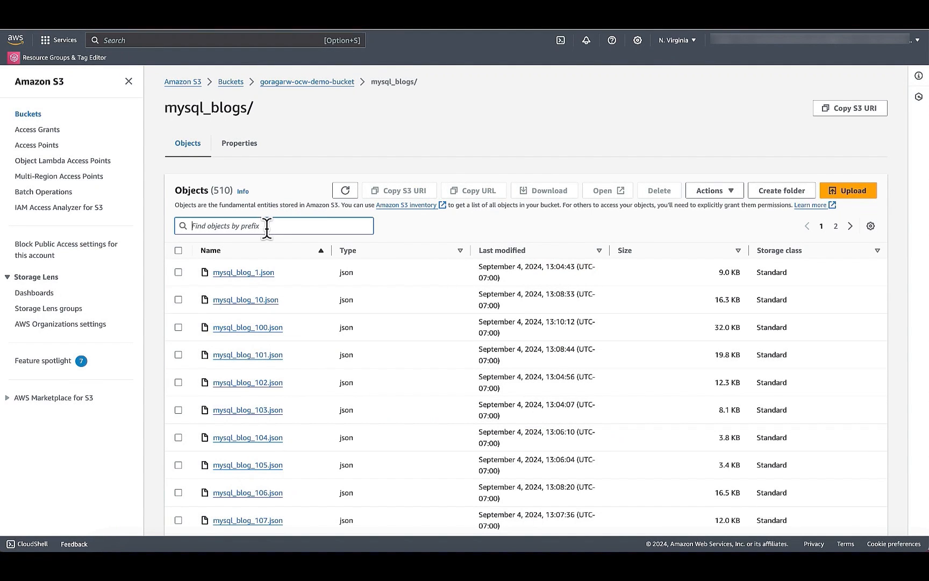
- Filter the S3 mysql_blogs/ objects by the prefix mysql_blog_152 and open mysql_blog_152.json
type("mysql_b")
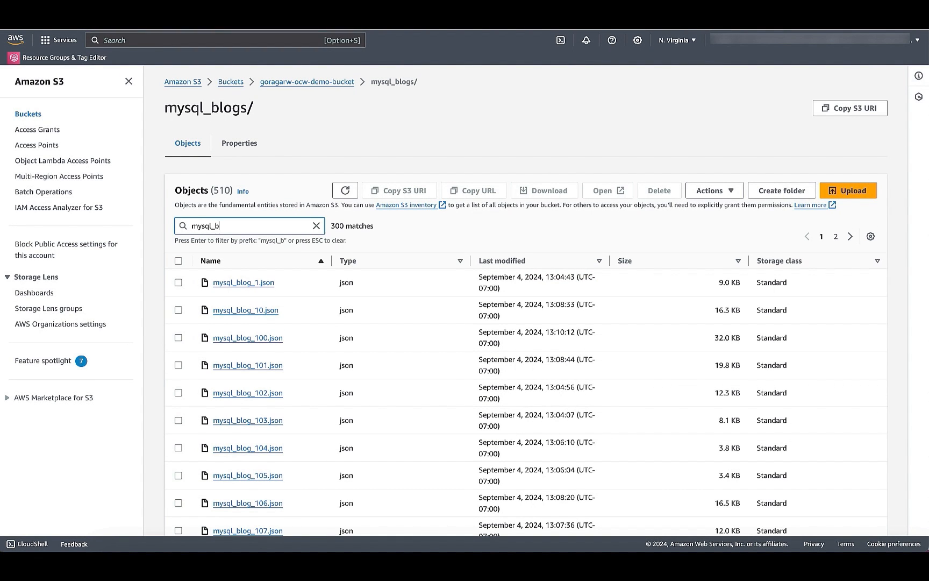
type("log_152")
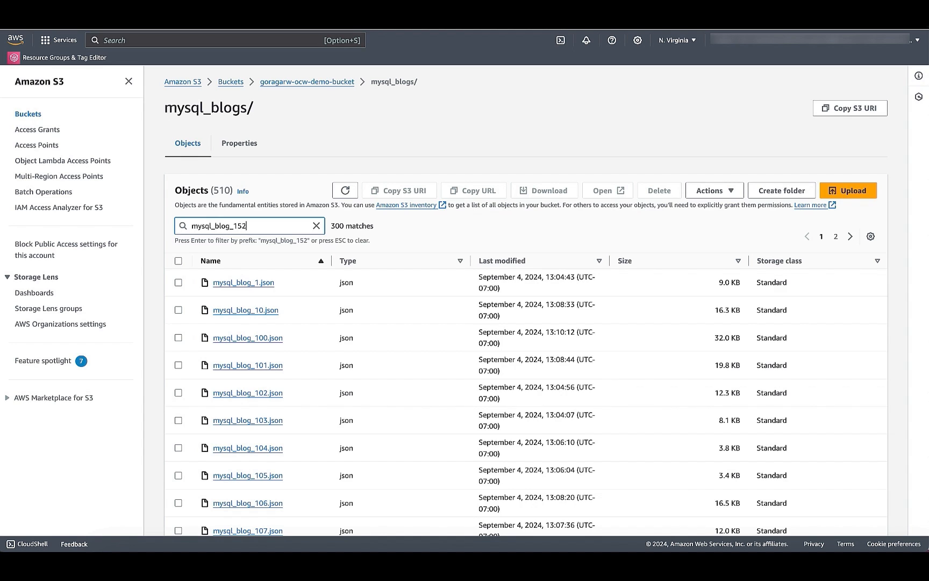
key("Return")
left_click(178, 272)
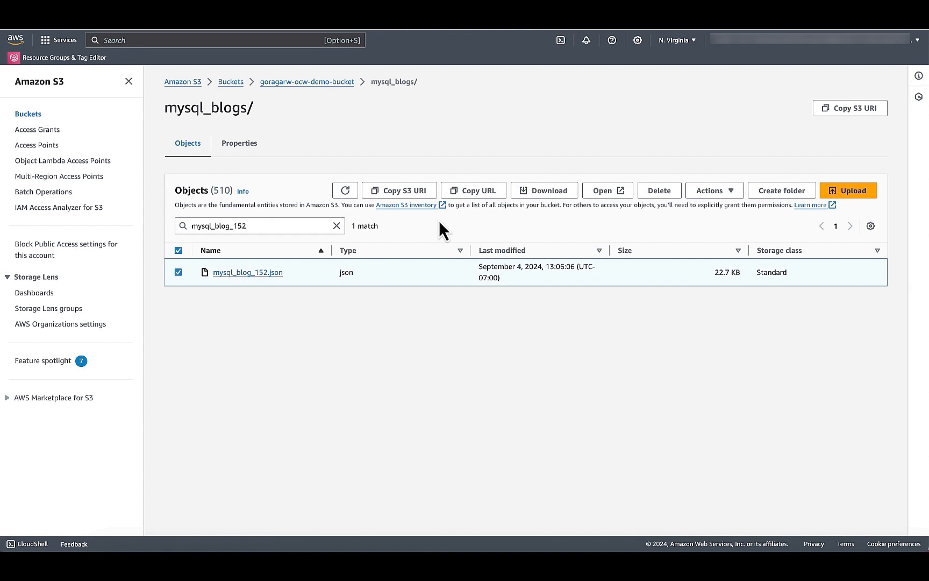
left_click(603, 193)
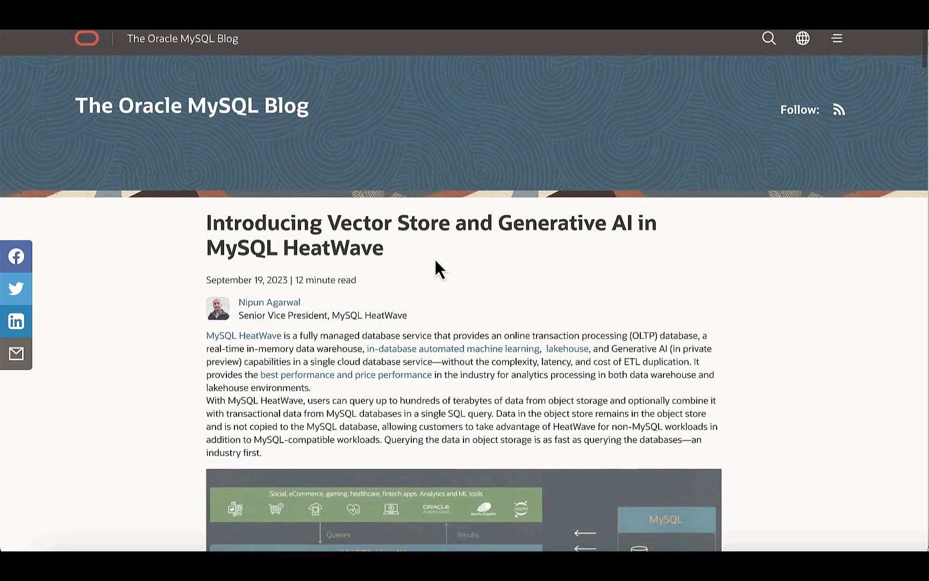
- Find 'javascript' in the blog post on Vector Store and Generative AI and read the matching section
scroll(435, 259, "down", 1)
key("ctrl+f")
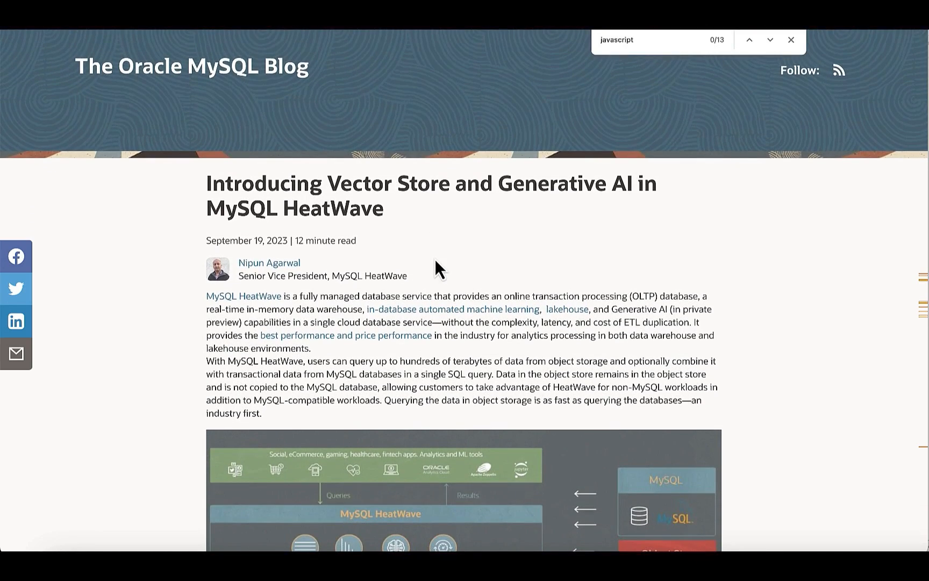
key("Return")
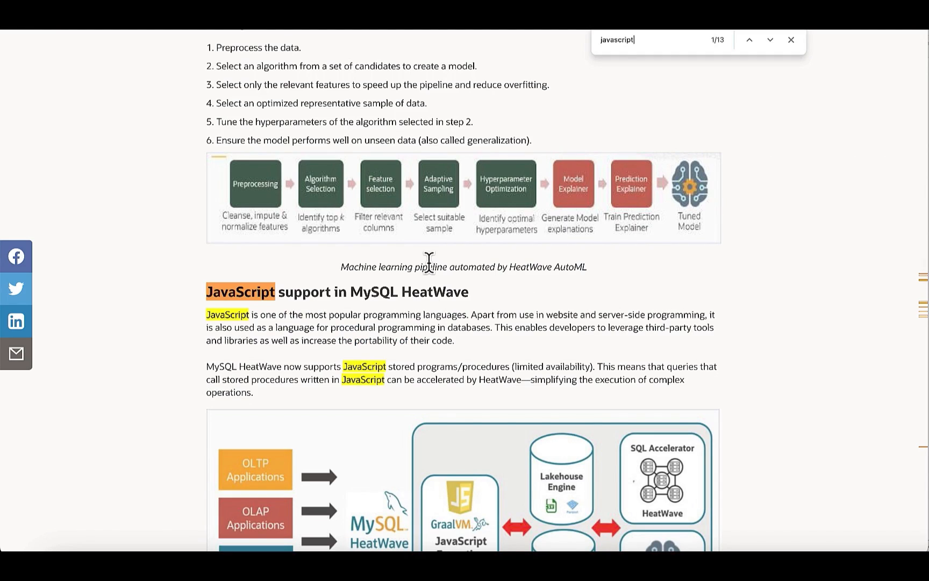
scroll(429, 263, "down", 2)
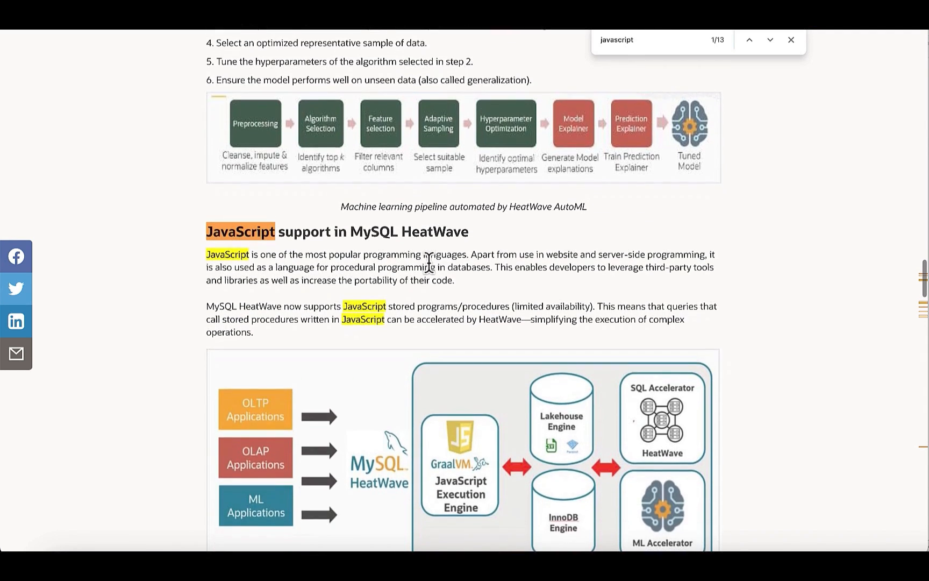
scroll(429, 263, "down", 1)
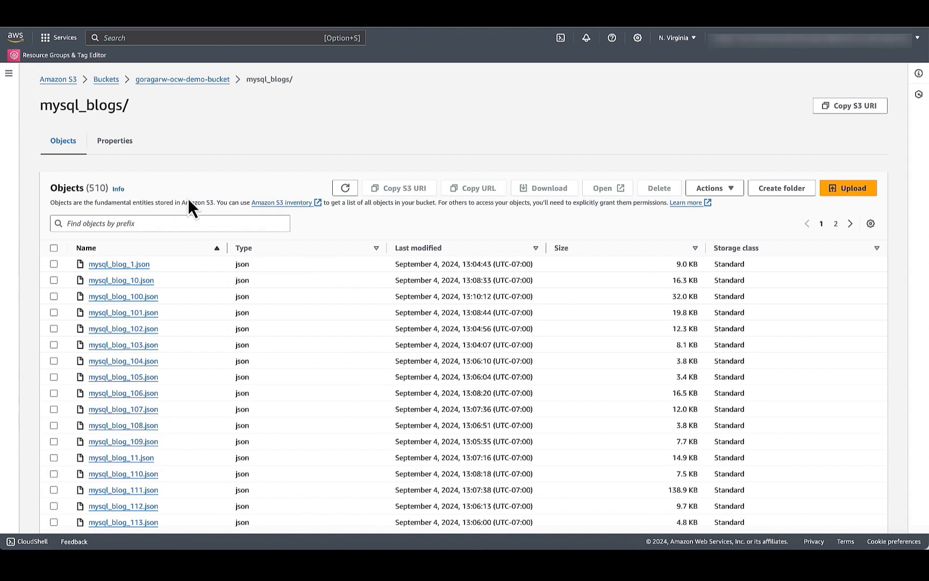
- Filter the S3 mysql_blogs/ objects by the prefix mysql_blog_90 and open mysql_blog_90.json
left_click(169, 225)
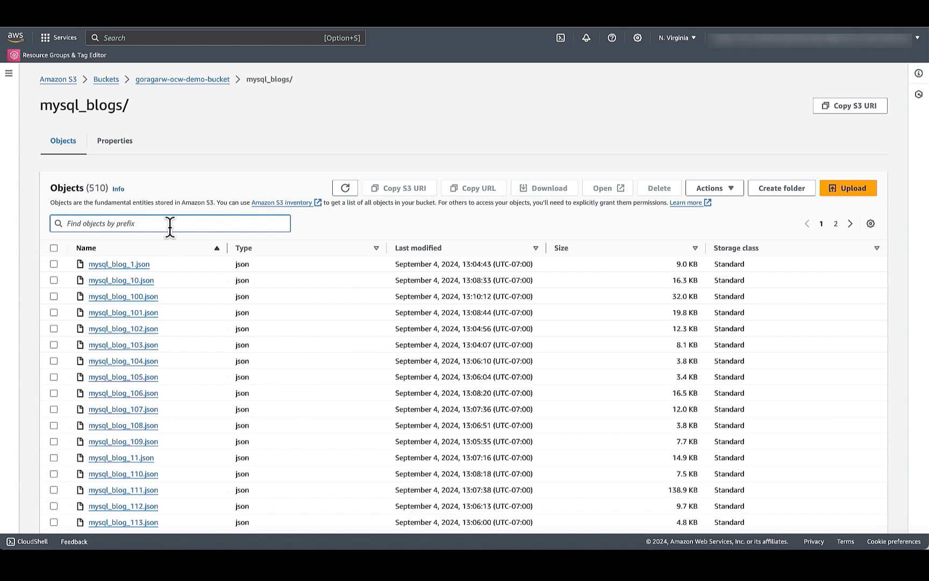
type("mysql_blog_90")
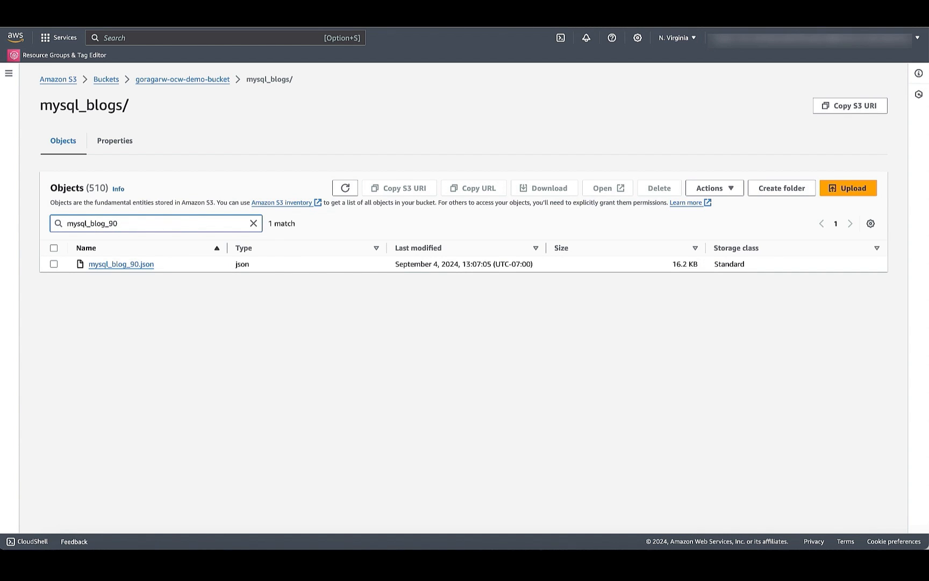
left_click(57, 266)
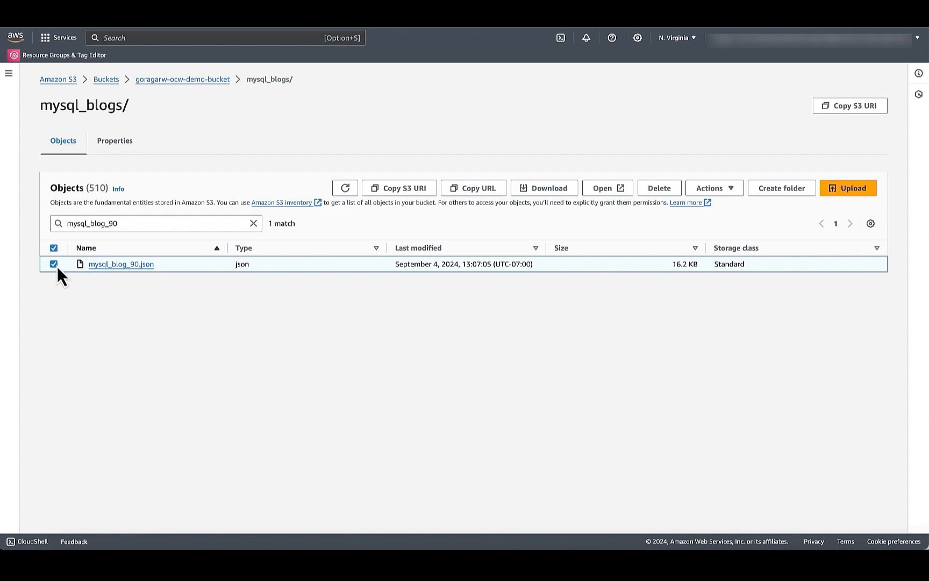
left_click(608, 194)
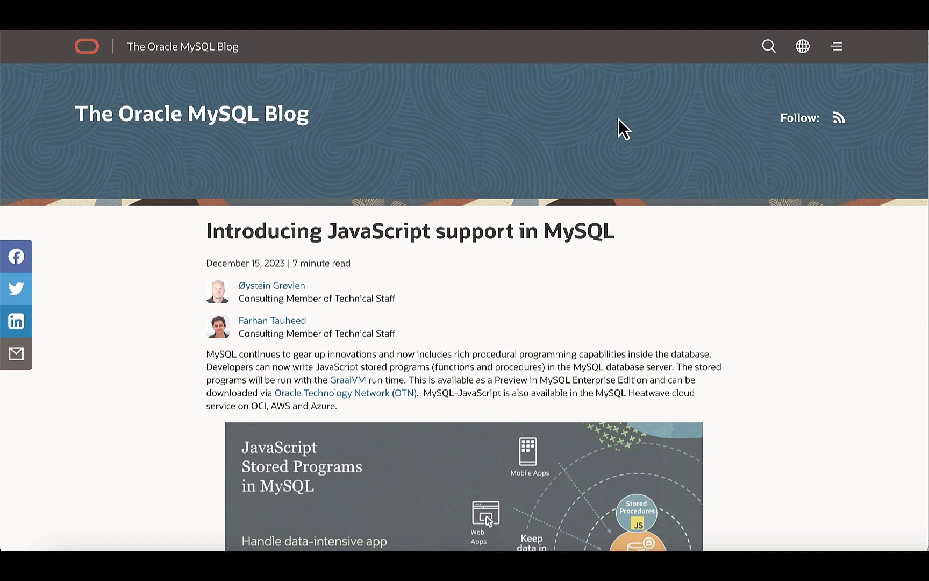
- Find 'javascript' in the blog post introducing JavaScript support in MySQL
scroll(638, 264, "down", 1)
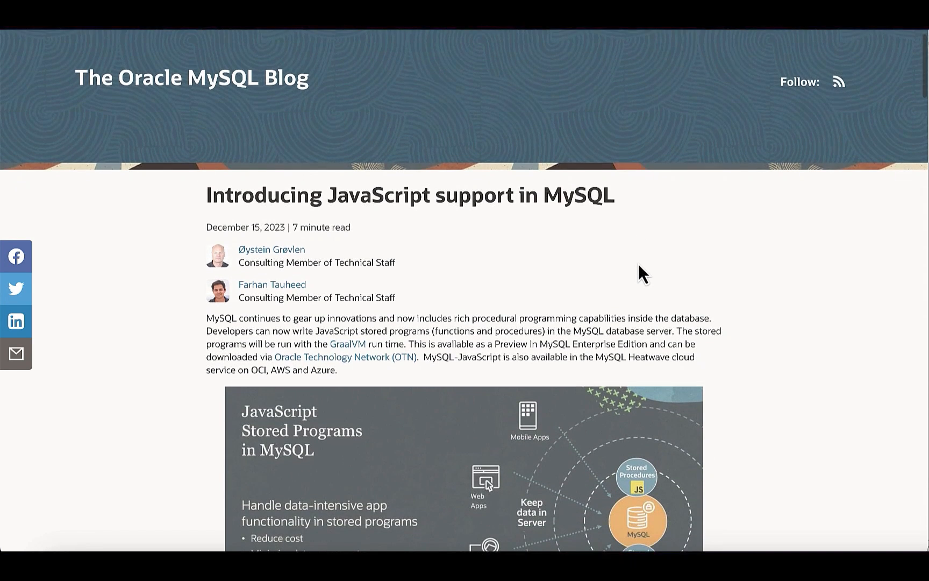
key("super+f")
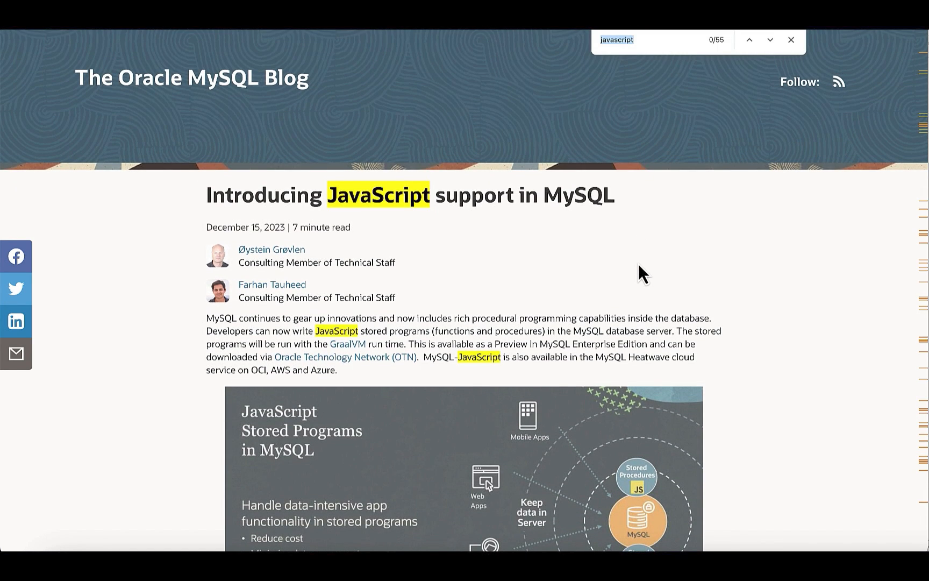
scroll(527, 203, "down", 1)
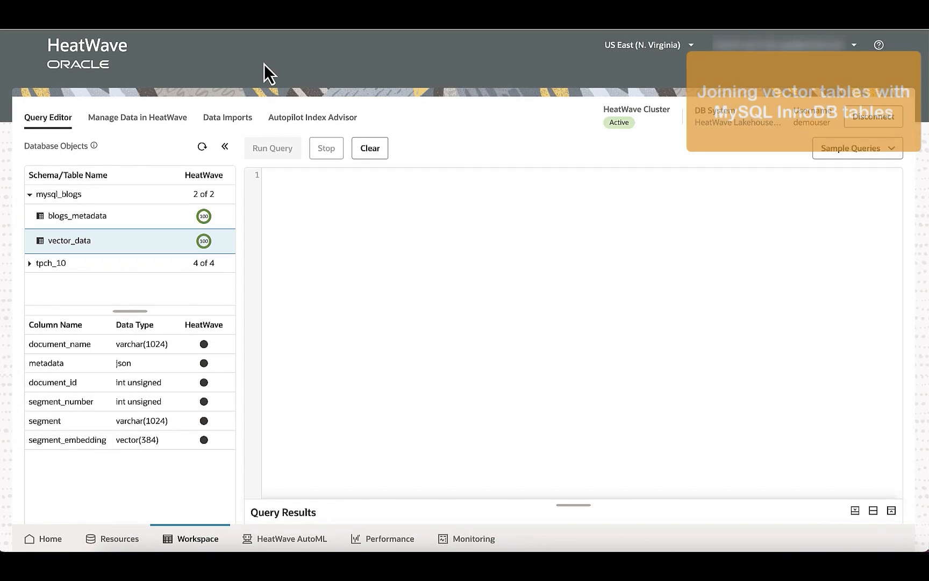
- Run a query joining blogs_metadata with vector_data for the JavaScript in HeatWave question, limited to 1 row, and examine the result columns
left_click(275, 176)
type("USE mysql_blogs;  SET @query = 'Which blogs talk about JavaScript in HeatWave?';  SELECT sys.ML_EMBED_ROW(@query, NULL) INTO @query_embedding;  SELECT b.title,        b.views,        b.publish_date,        bv1.document_id,        bv1.document_name,        bv1.segment_number,        b.id FROM blogs_metadata b JOIN vector_data bv1 ON b.s3_path = bv1.document_name JOIN (   SELECT document_name,          ROW_NUMBER() OVER (ORDER BY(DISTANCE(segment_embedding, @query_embedding, 'COSINE')) ASC) as rn    FROM vector_data  ) bv2 ON bv1.document_name = bv2.document_name AND bv2.rn = 1 ORDER BY bv1.segment_number LIMIT 1;")
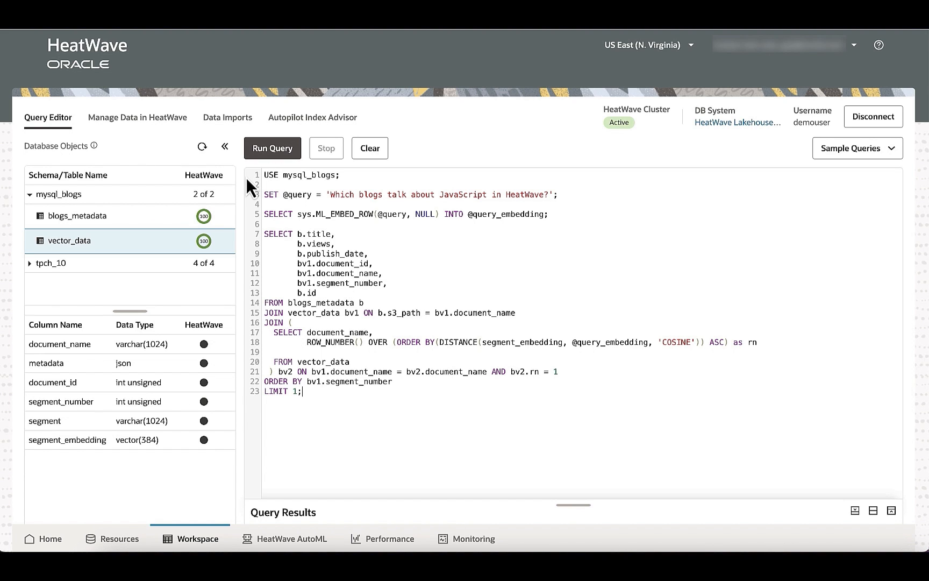
left_click(258, 148)
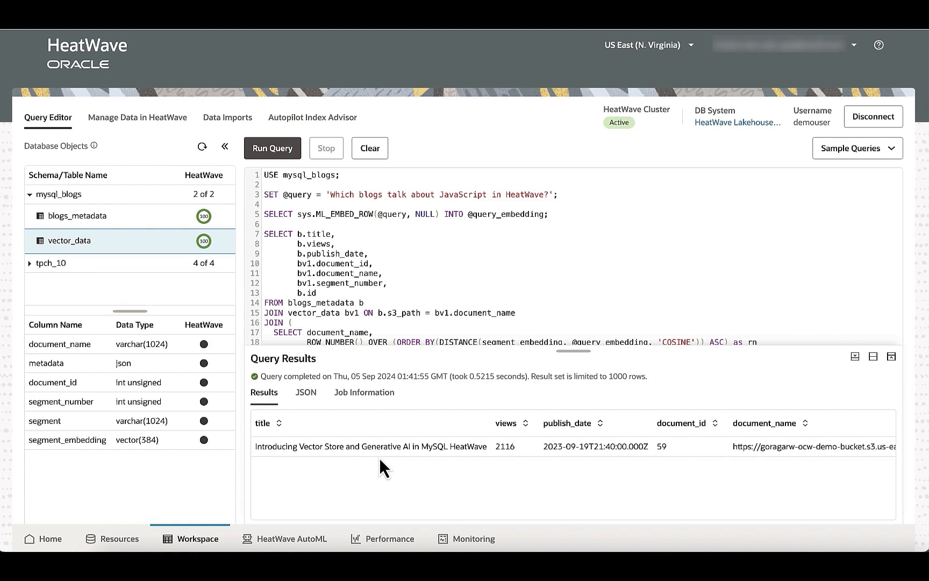
scroll(393, 449, "right", 3)
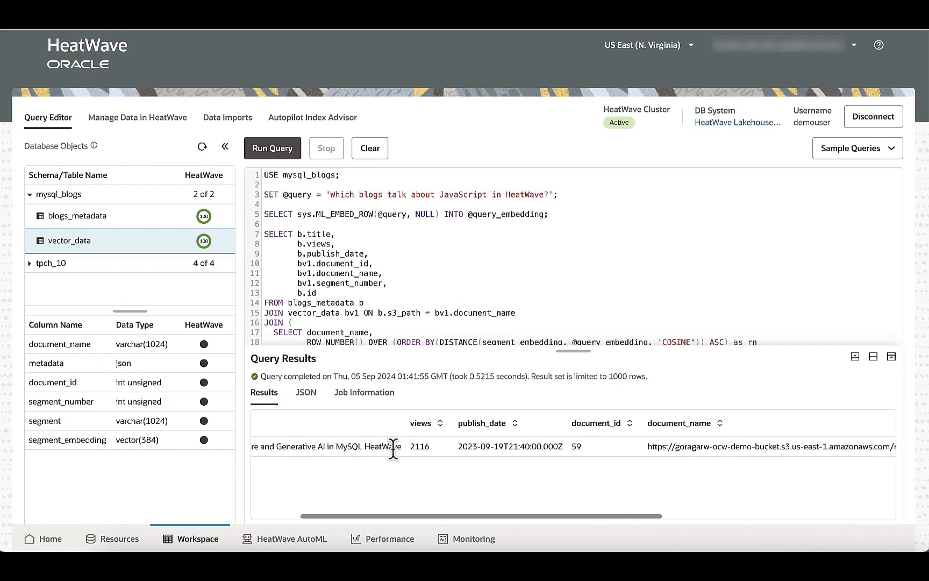
scroll(393, 448, "right", 5)
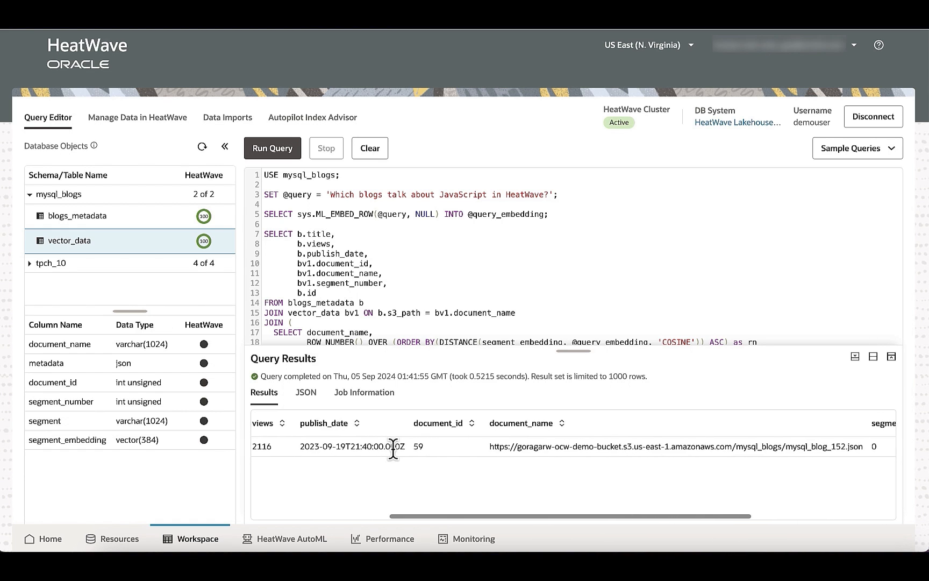
scroll(393, 449, "right", 1)
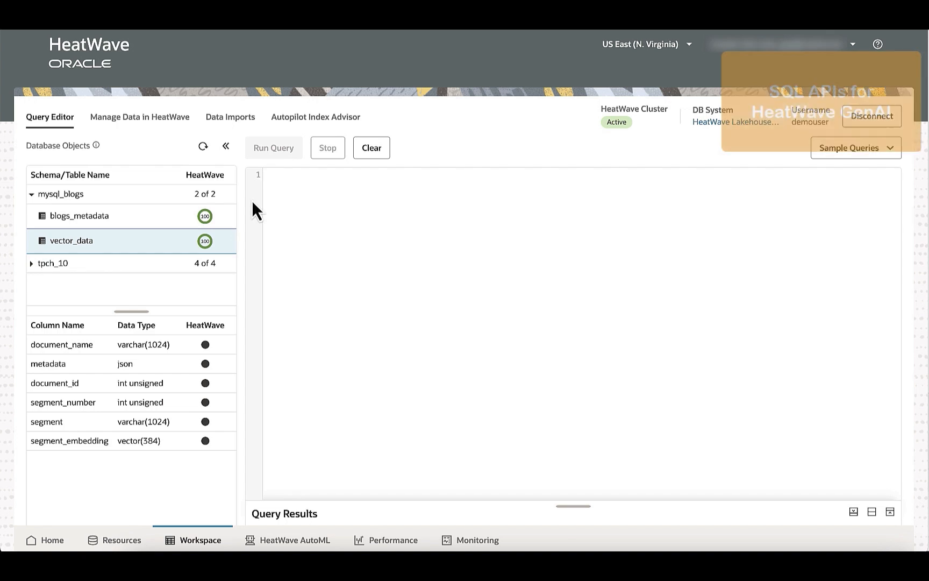
- Run ML_GENERATE with llama3-8b-instruct-v1 on 'What are some sustainability projects Larry Ellison is involved in?' and read the generated text
left_click(284, 198)
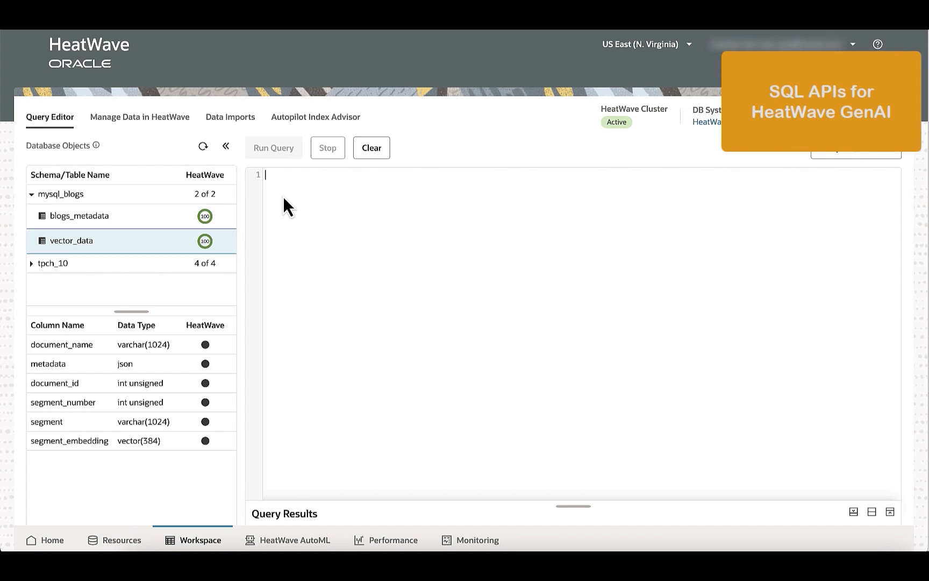
type("SET @model_id = \"llama3-8b-instruct-v1\";  SELECT sys.ML_GENERATE(\"What are some sustainability projects Larry Ellison is involved in?\",                        JSON_OBJECT(\"model_id\", @model_id));")
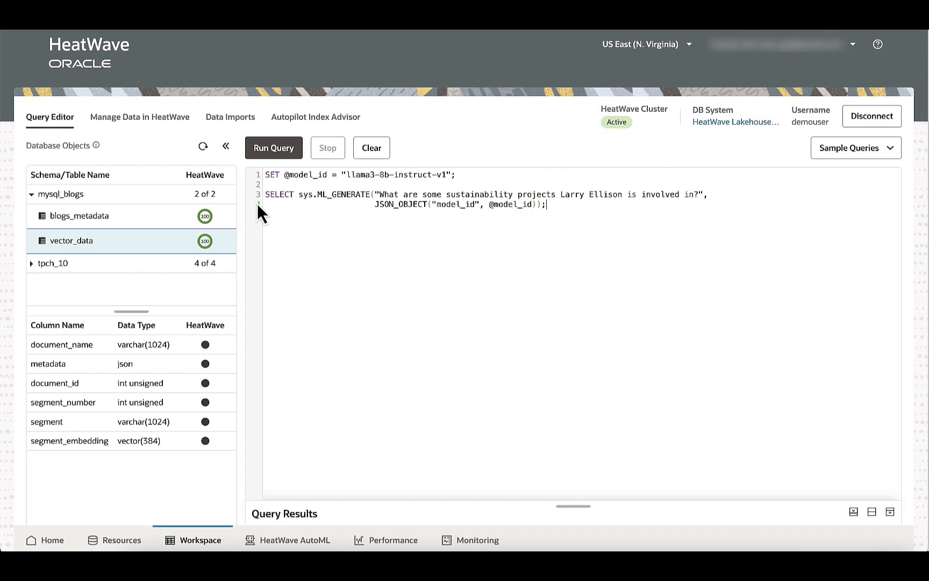
left_click(262, 157)
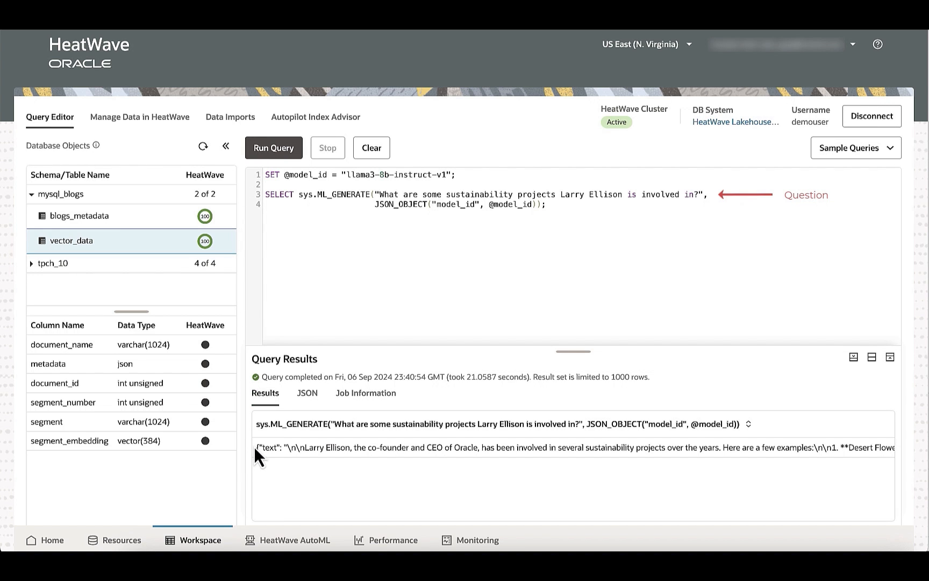
scroll(261, 448, "right", 2)
scroll(263, 448, "right", 10)
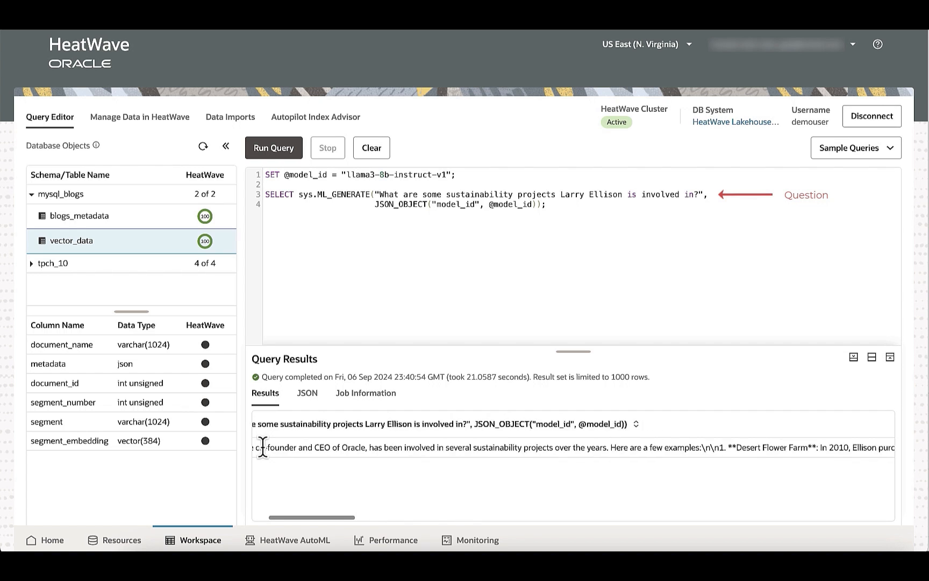
scroll(262, 447, "right", 8)
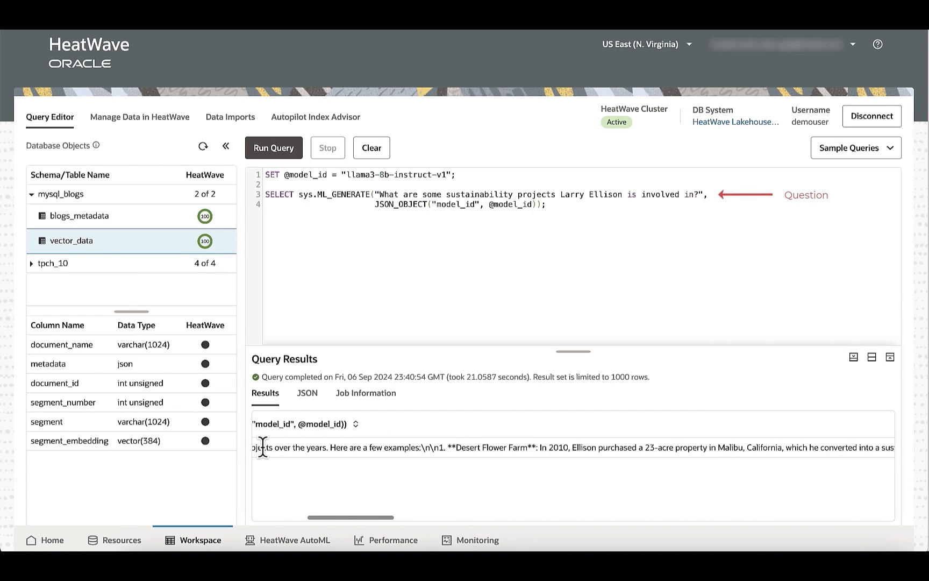
- Read the rest of the ML_GENERATE answer about Larry Ellison's sustainability projects through to the end of the result row
scroll(262, 447, "right", 4)
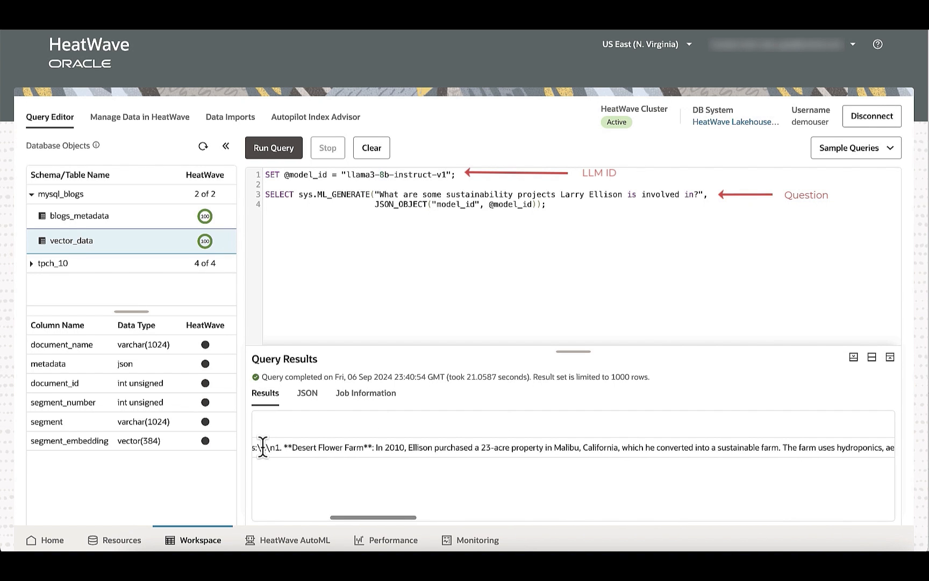
scroll(262, 448, "right", 10)
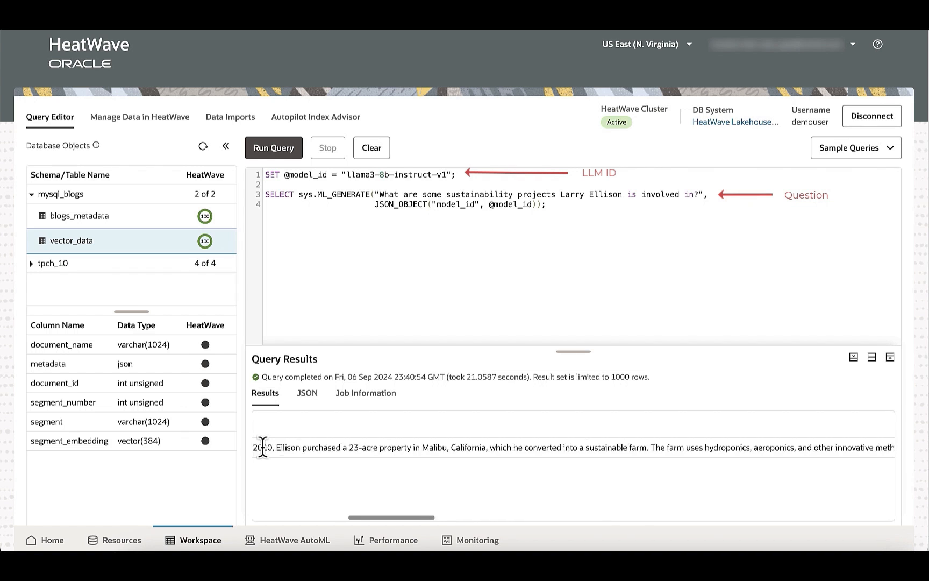
scroll(263, 447, "right", 7)
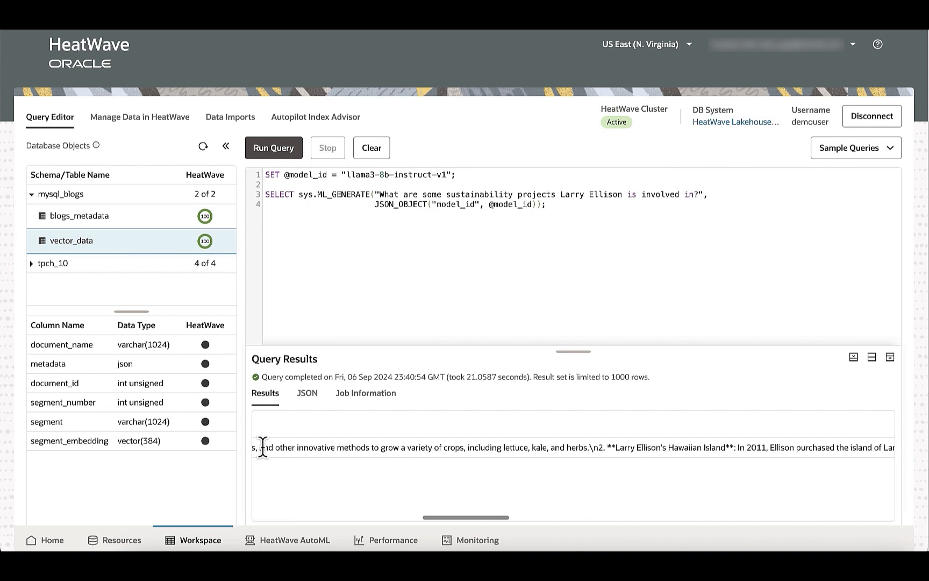
scroll(262, 447, "right", 7)
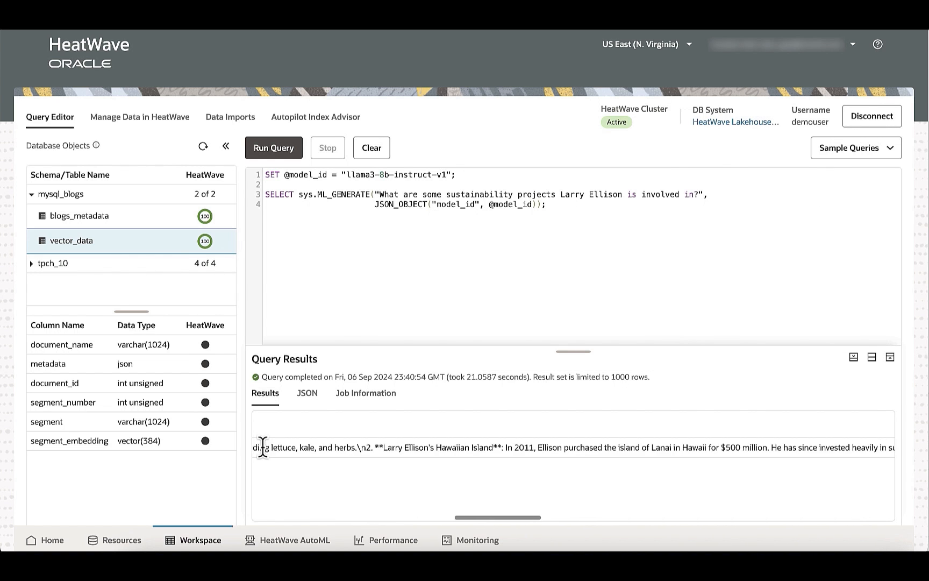
scroll(262, 447, "right", 6)
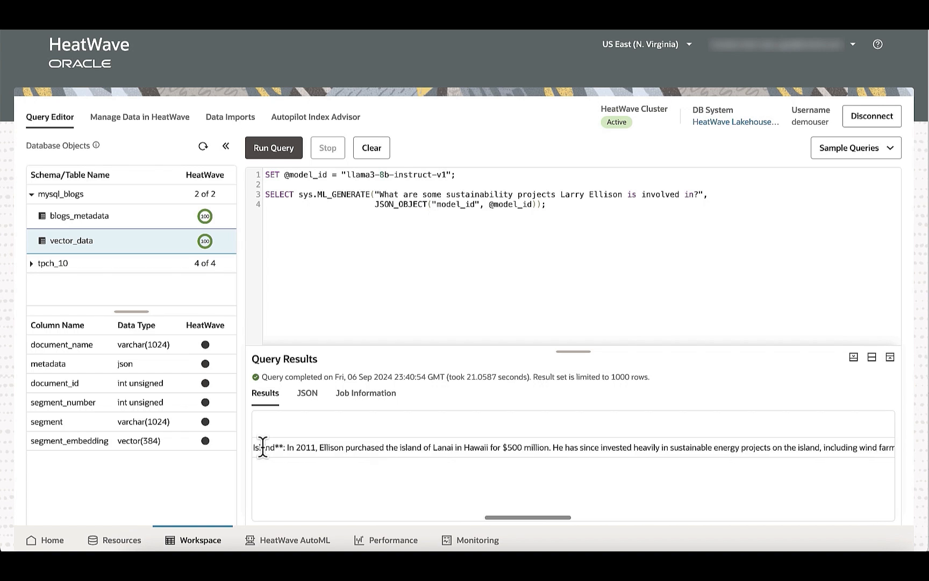
scroll(263, 447, "right", 3)
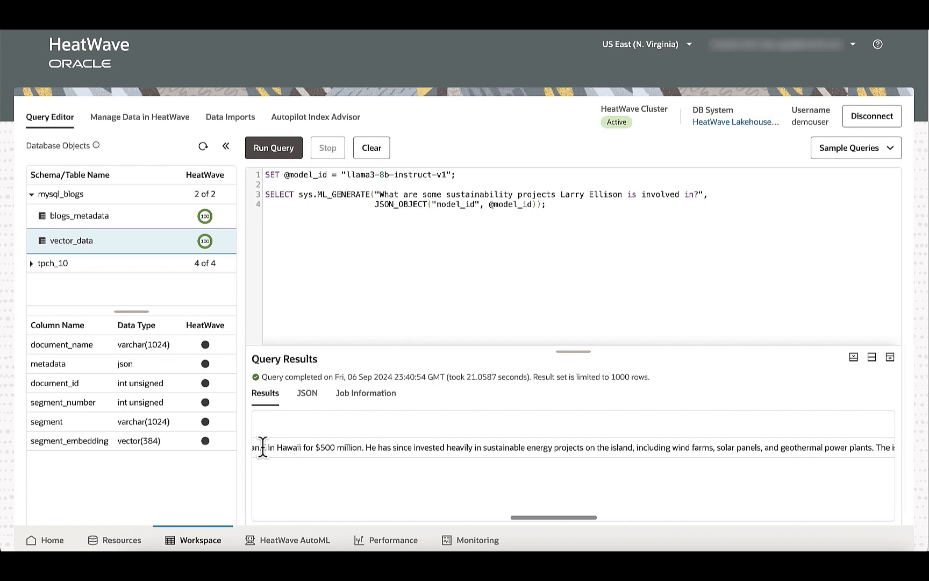
scroll(263, 447, "right", 20)
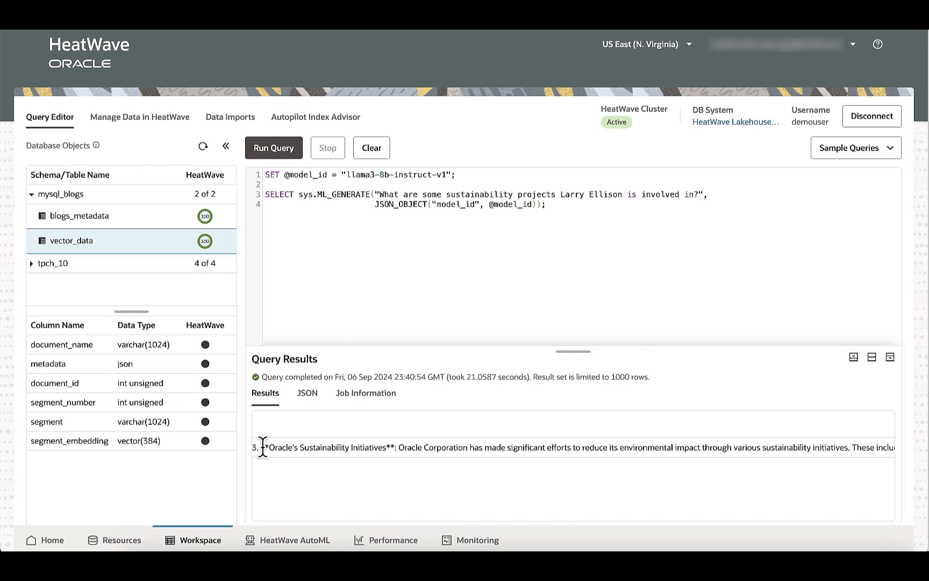
scroll(263, 448, "right", 12)
scroll(262, 447, "right", 12)
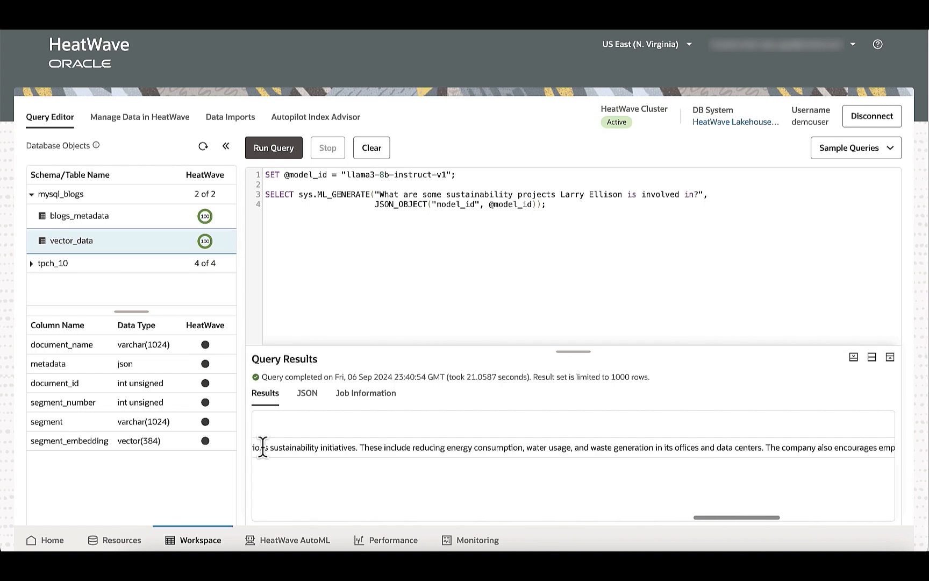
scroll(262, 447, "right", 12)
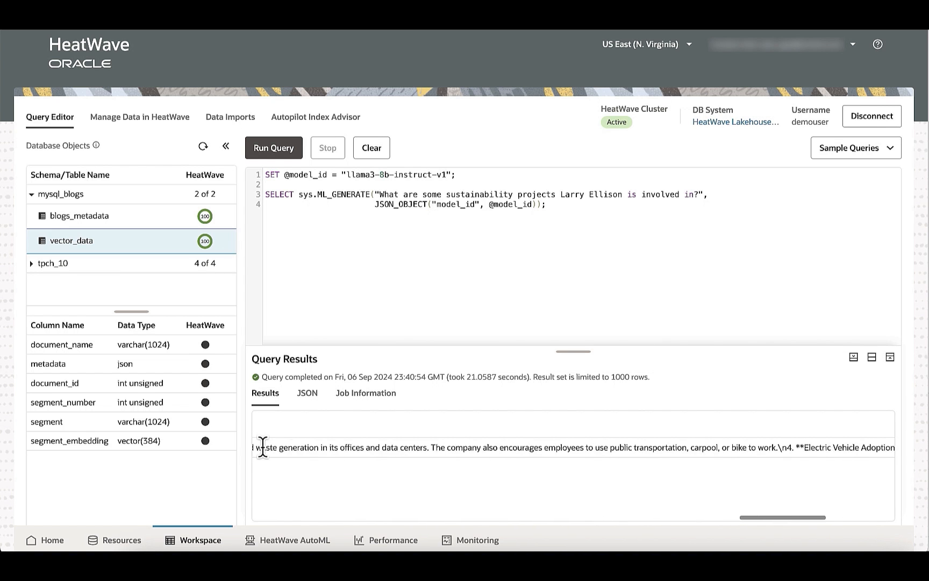
scroll(261, 448, "right", 5)
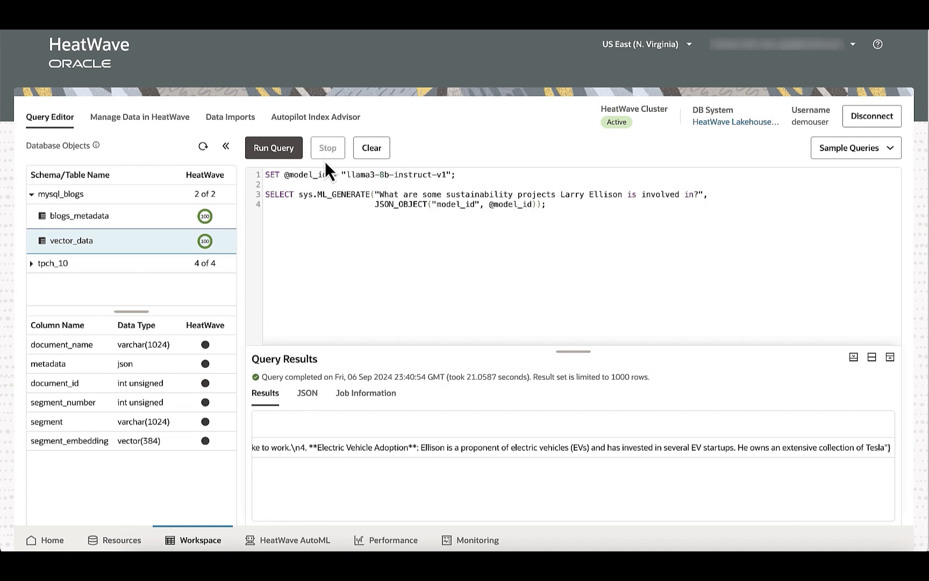
- Replace the query with an ML_RAG call using llama3-8b-instruct-v1 and mysql_blogs.vector_data for "How does Amazon Aurora compare to HeatWave?" and run it
left_click(366, 156)
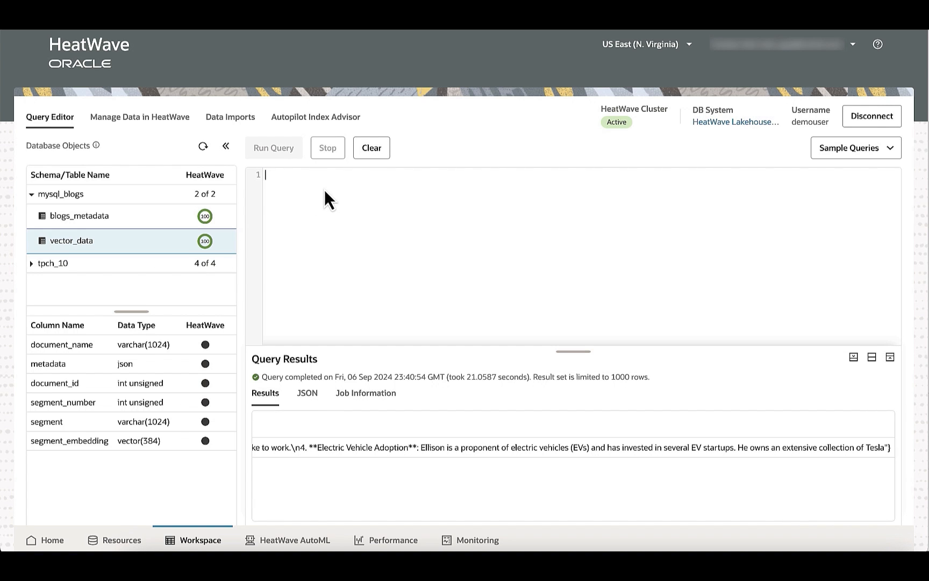
type("SET @model_id = \"llama3-8b-instruct-v1\";  SET @options = JSON_OBJECT(\"vector_store\", JSON_ARRAY(\"mysql_blogs.vector_data\"),                            \"model_options\",JSON_OBJECT(\"model_id\", @model_id));  Set @query=\"How does Amazon Aurora compare to HeatWave?\";  CALL sys.ML_RAG(@query,@output,@options); SELECT JSON_PRETTY(@output);")
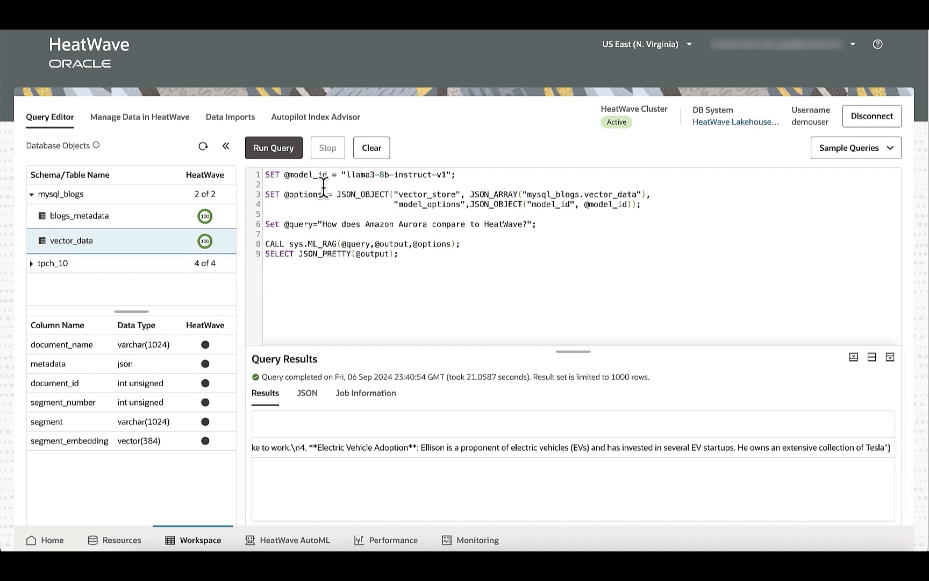
left_click(271, 153)
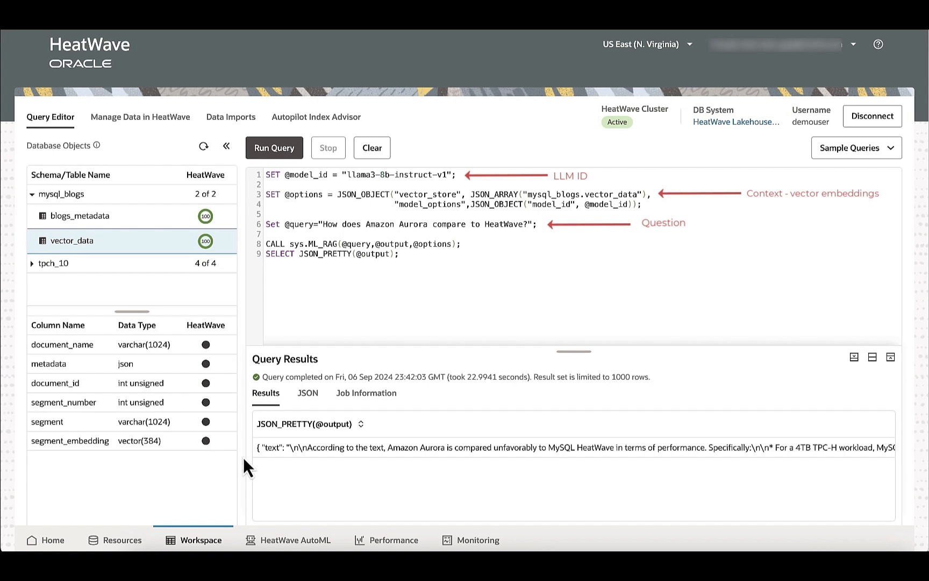
- Read the ML_RAG answer comparing Amazon Aurora with HeatWave, up to the beginning of its citations
scroll(276, 474, "right", 1)
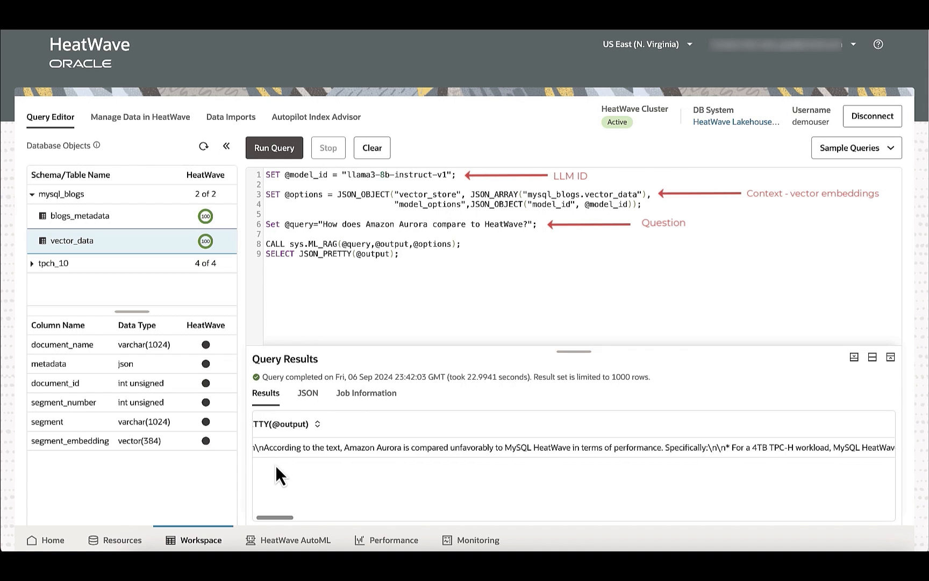
scroll(276, 474, "right", 3)
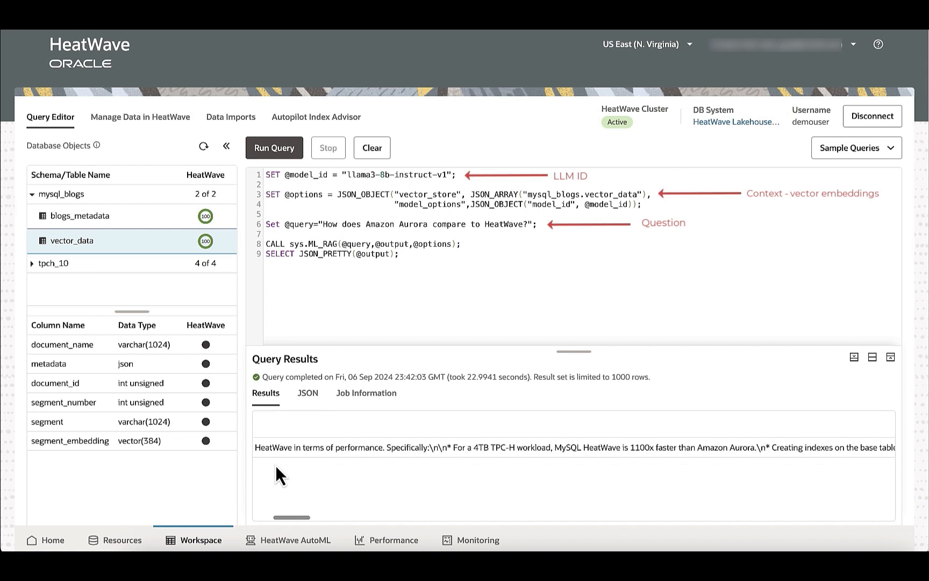
scroll(276, 475, "right", 8)
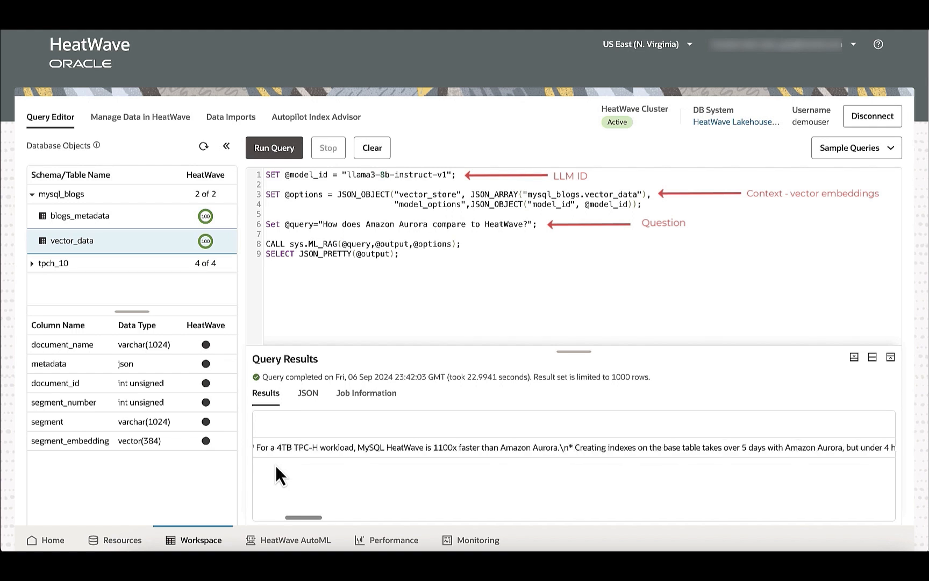
scroll(276, 475, "right", 5)
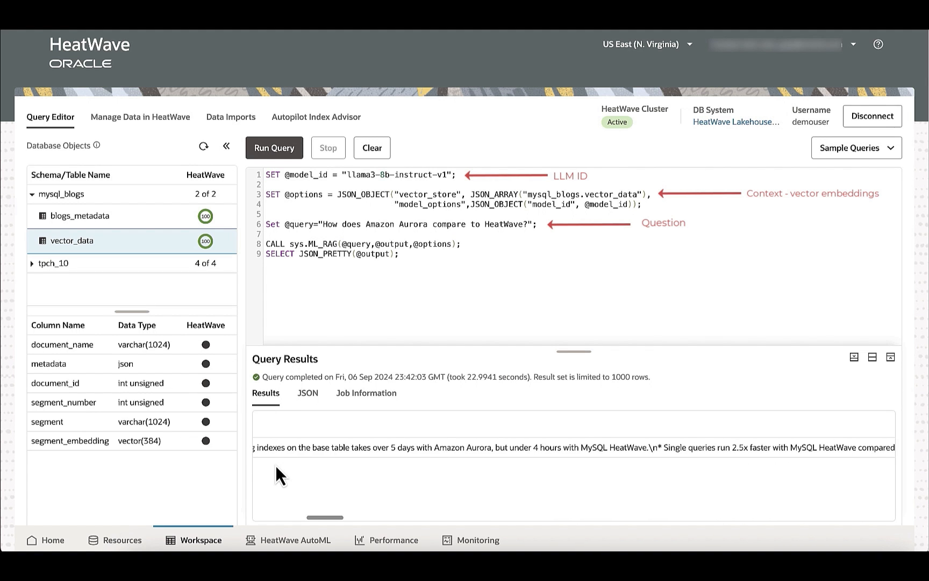
scroll(275, 475, "right", 6)
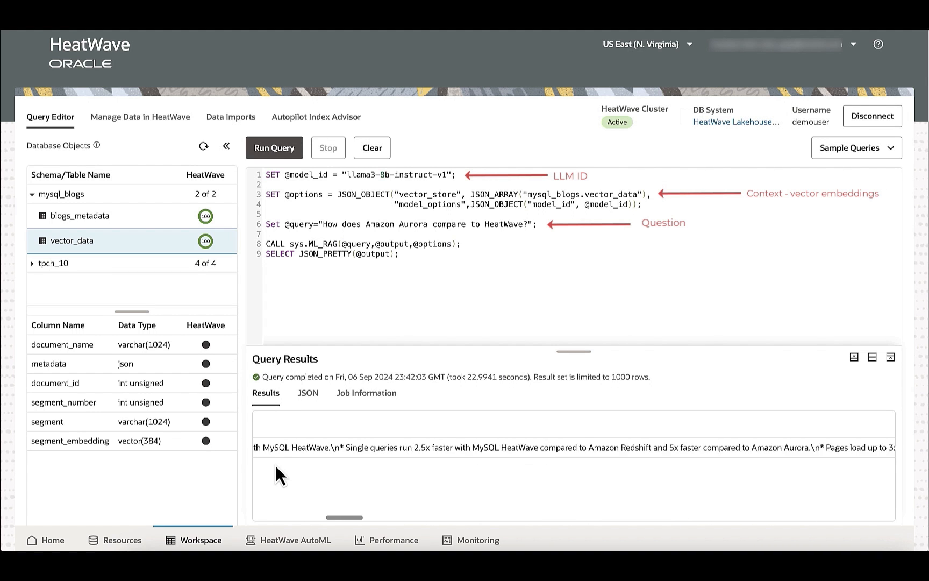
scroll(276, 475, "right", 5)
scroll(275, 475, "right", 7)
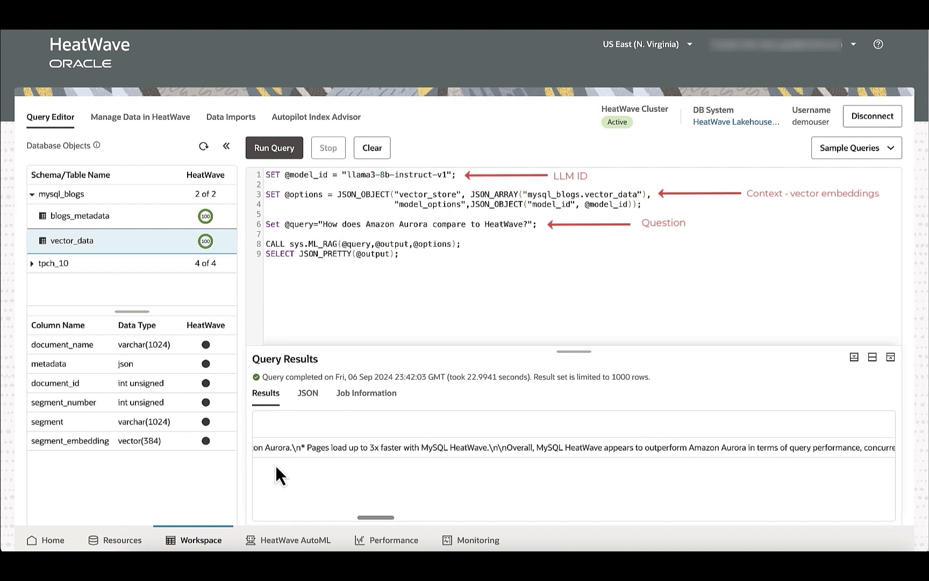
scroll(277, 474, "right", 3)
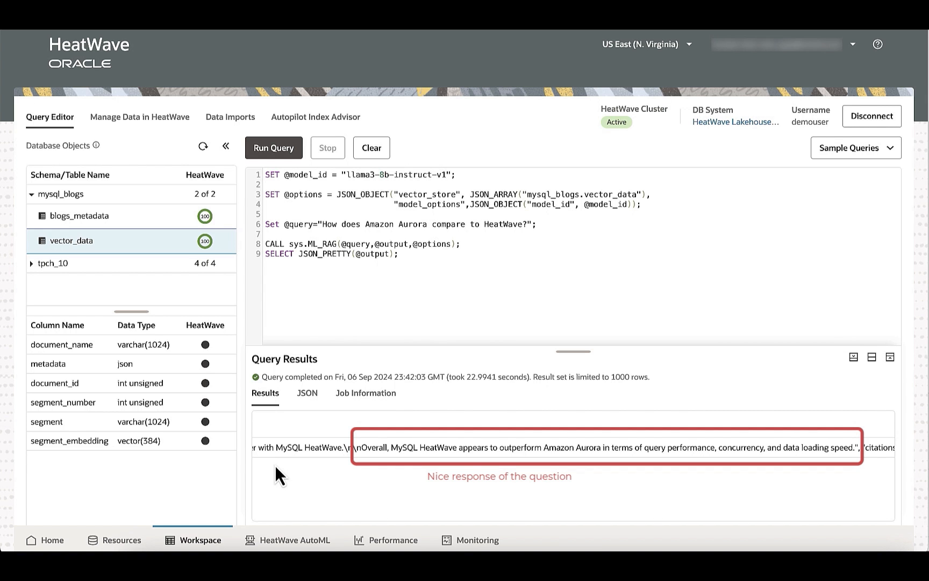
scroll(277, 475, "right", 20)
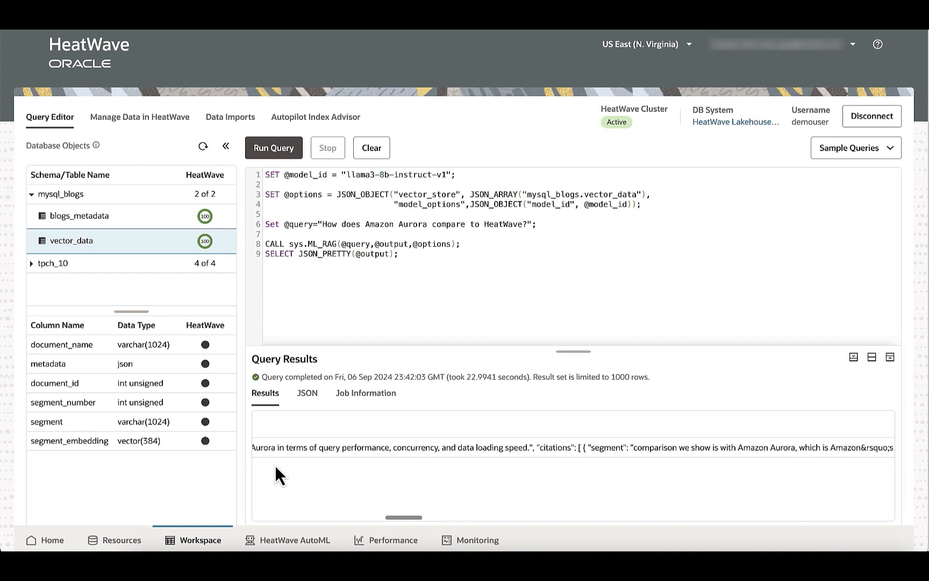
scroll(277, 475, "right", 5)
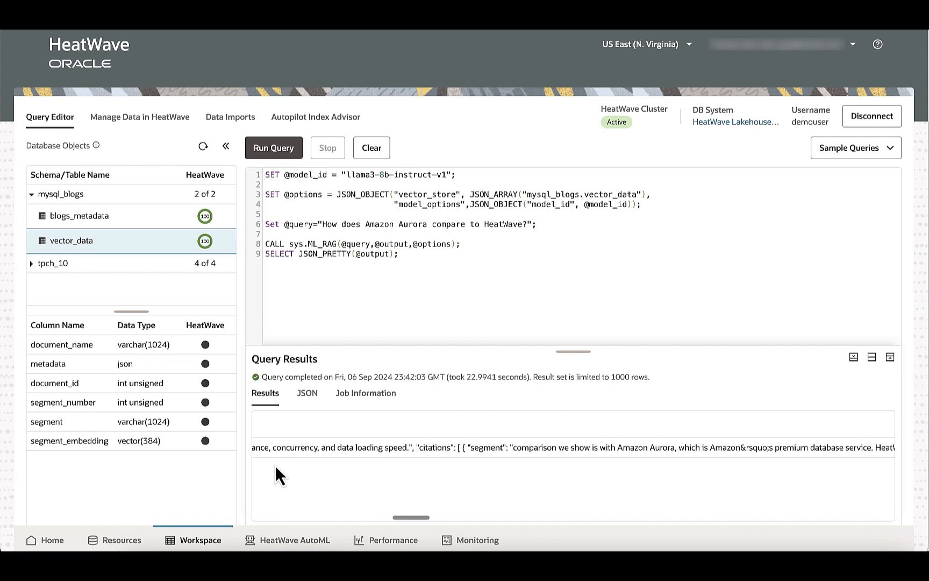
scroll(277, 475, "right", 4)
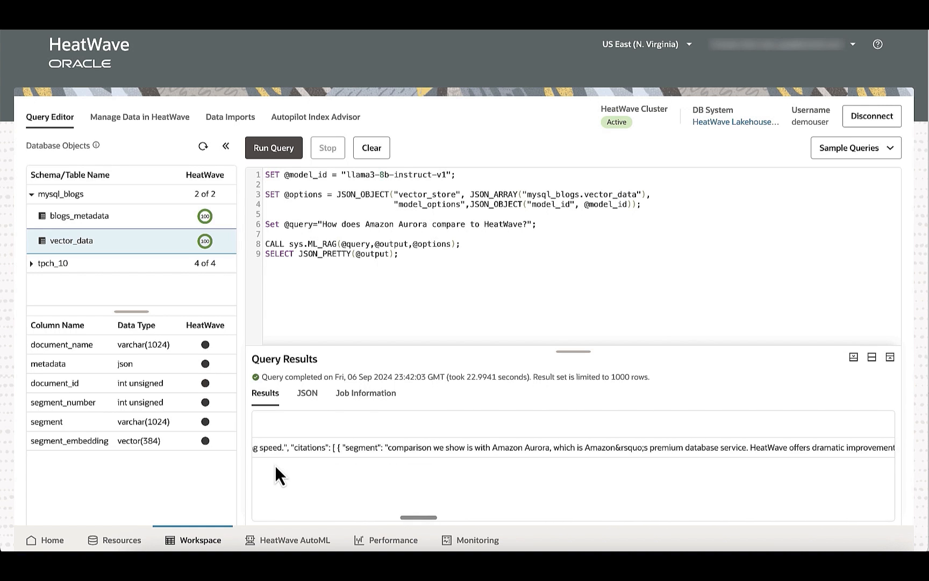